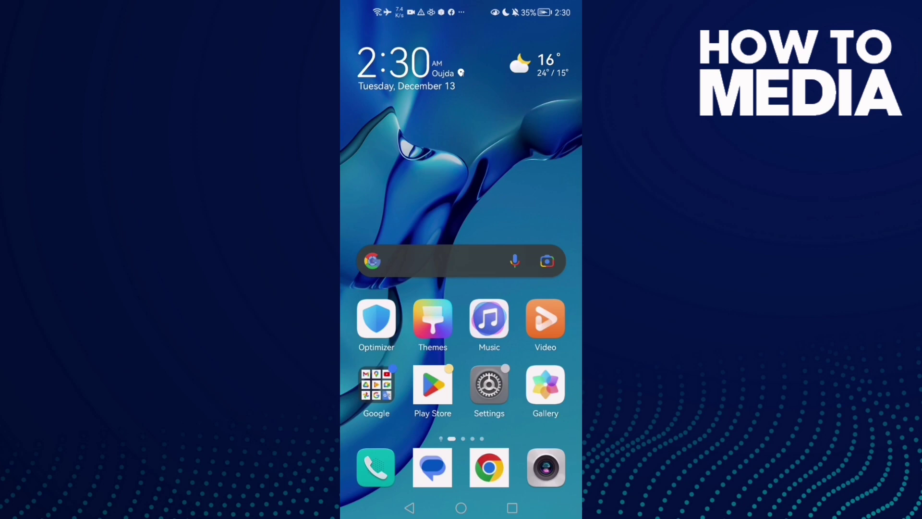
# Swipe the home screen left to the app page holding the VK icon.
pyautogui.moveTo(533, 216); pyautogui.dragTo(389, 216)
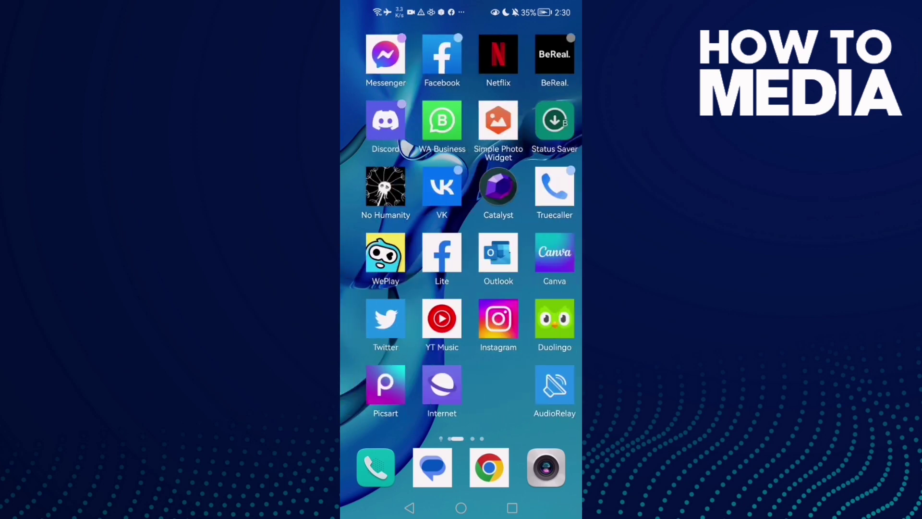
# Launch VK, go to your own profile, and open its options menu.
pyautogui.click(436, 185)
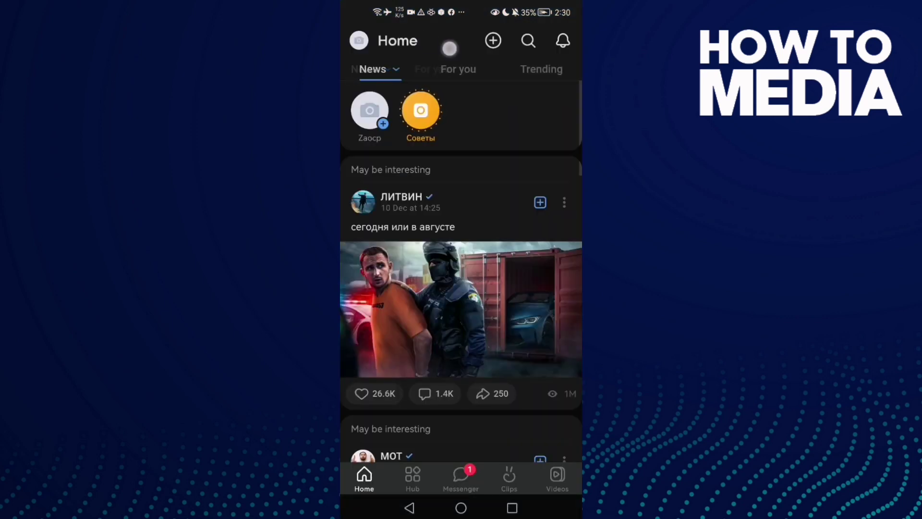
pyautogui.click(359, 41)
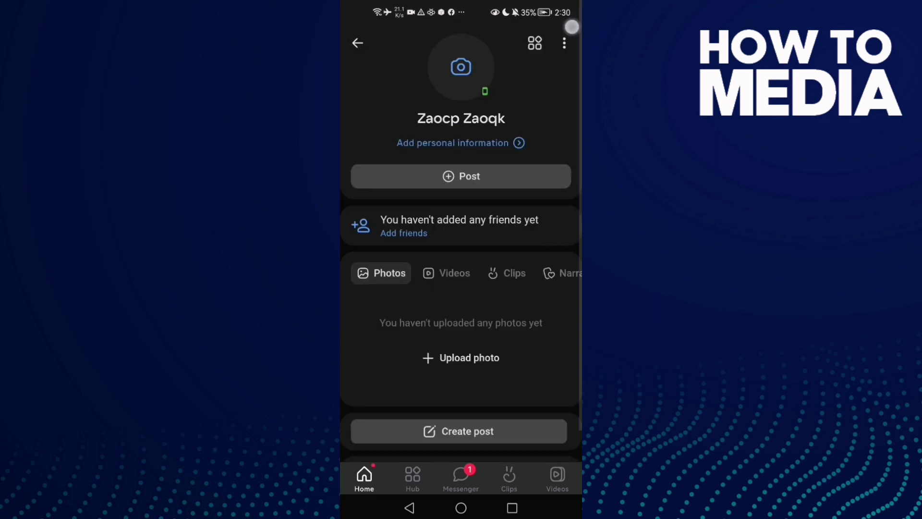
pyautogui.click(565, 43)
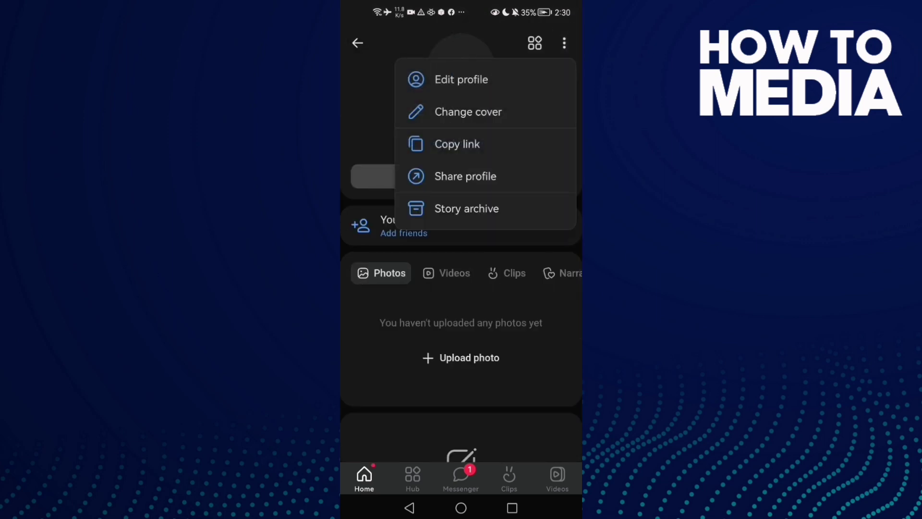
# Choose Edit profile and open the Contacts info section.
pyautogui.click(461, 79)
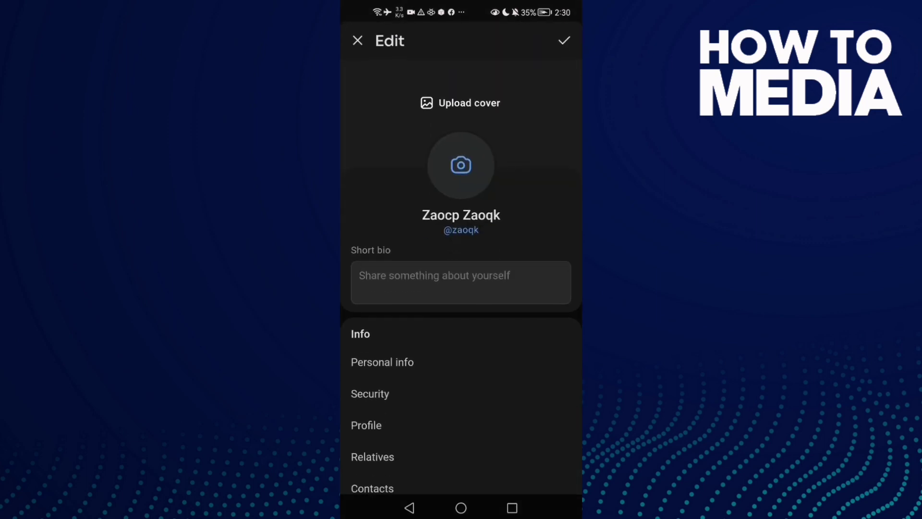
pyautogui.moveTo(476, 390); pyautogui.dragTo(504, 217)
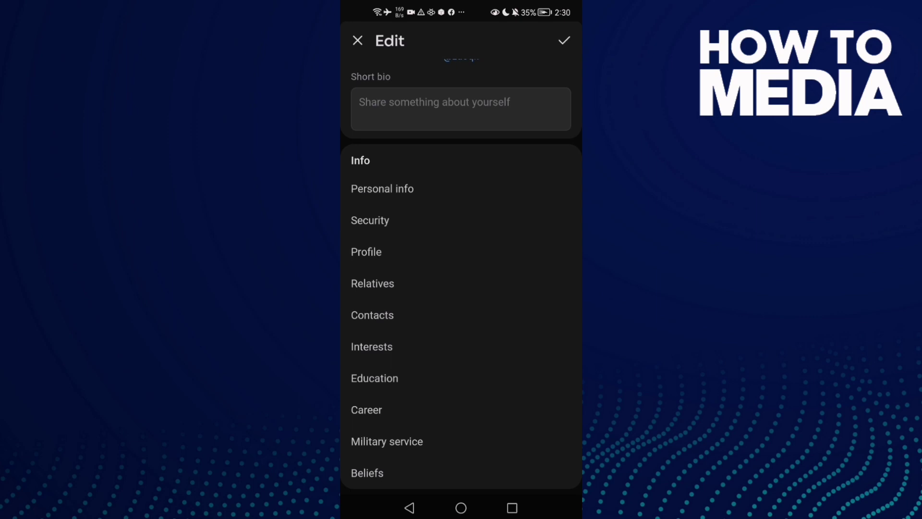
pyautogui.click(367, 317)
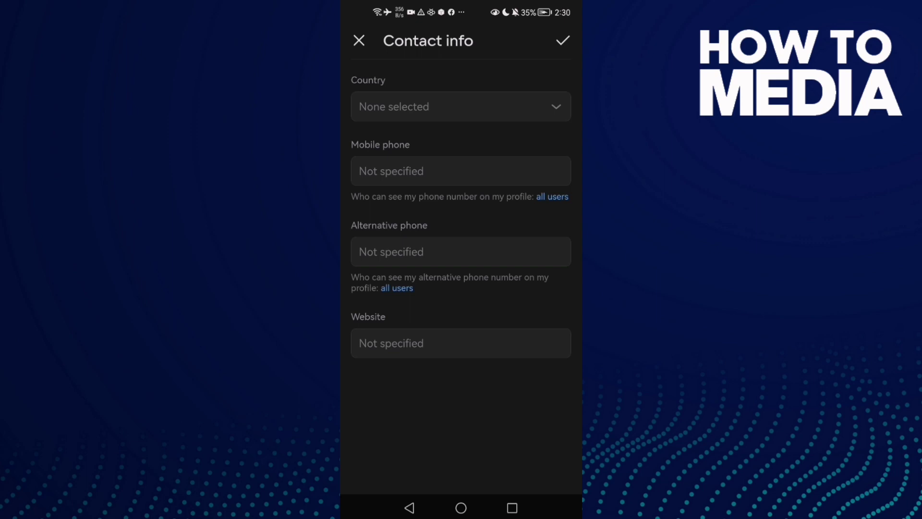
# Focus the empty Alternative phone field on the Contact info form.
pyautogui.moveTo(363, 233); pyautogui.dragTo(439, 271)
pyautogui.click(440, 249)
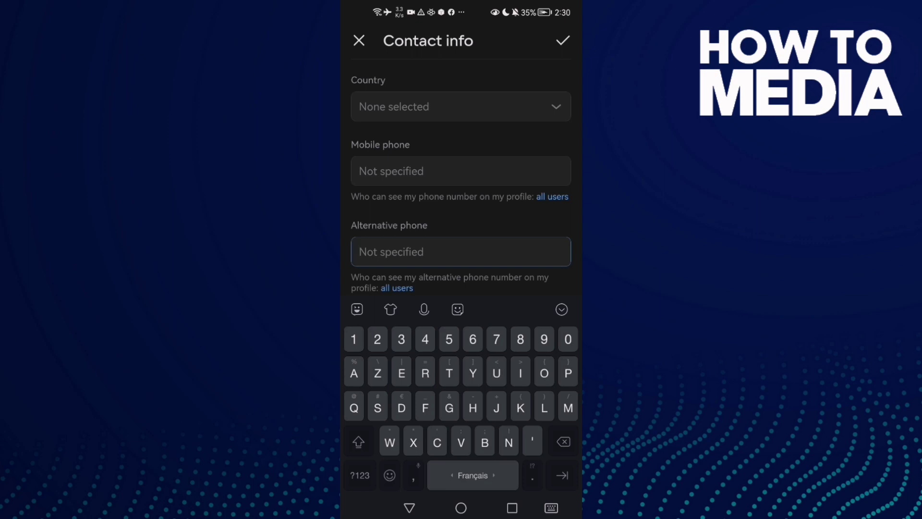
# Confirm the contact info with the checkmark and leave VK for the home screen.
pyautogui.click(561, 40)
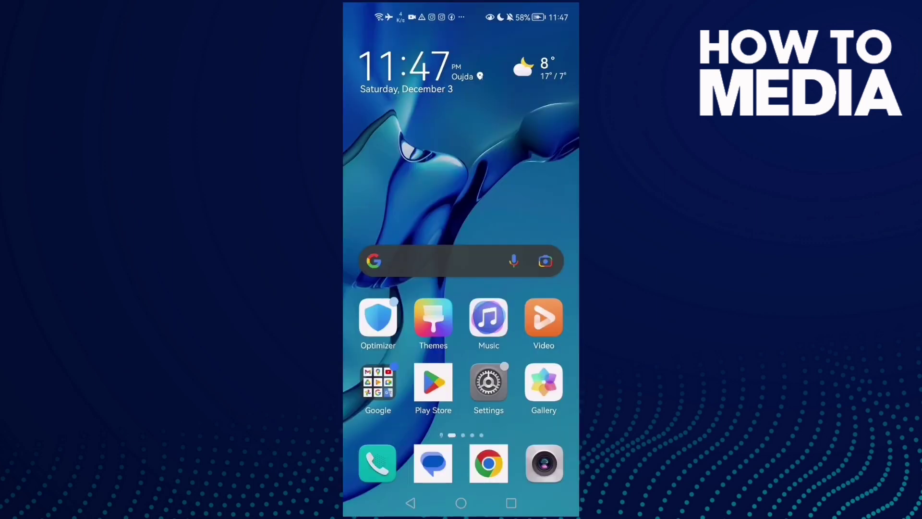